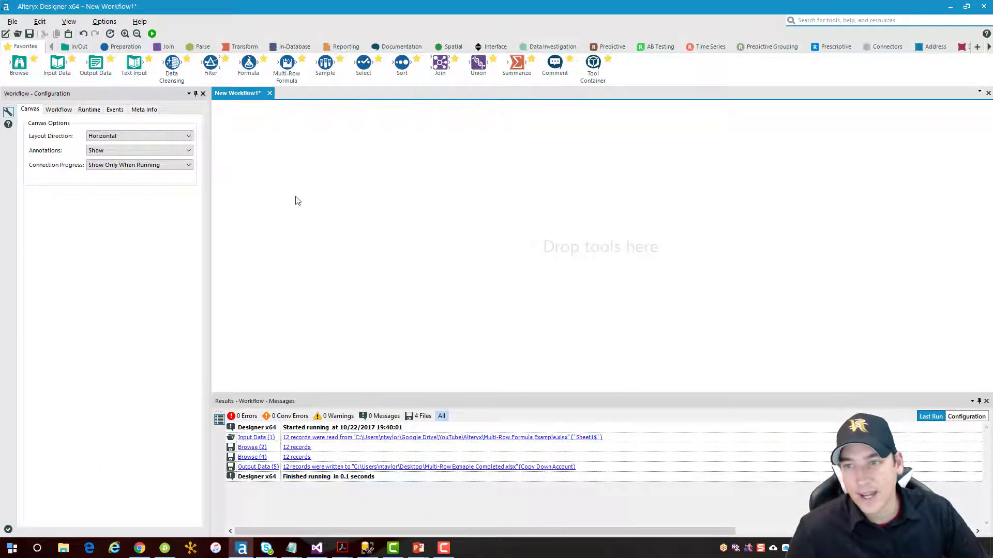
Add an Input Data tool pointing at Multi-Row Formula Example.xlsx in the Google Drive/YouTube/Alteryx folder.
left_click_drag(57, 63, 269, 145)
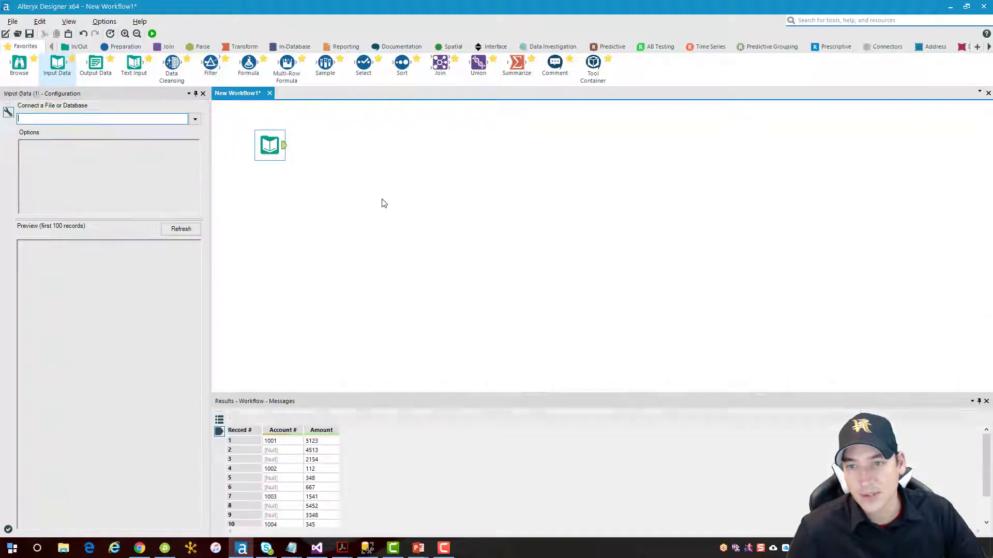
left_click(195, 119)
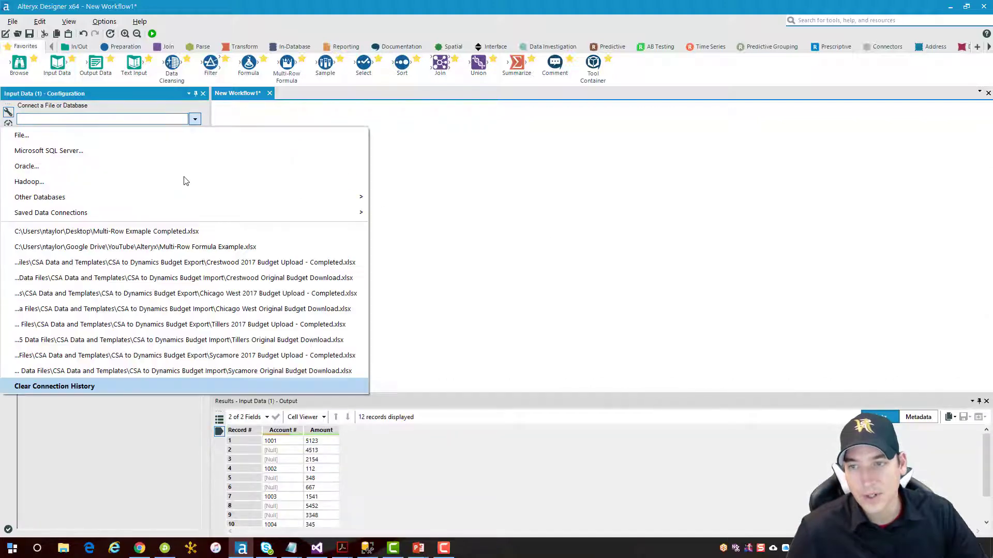
left_click(174, 138)
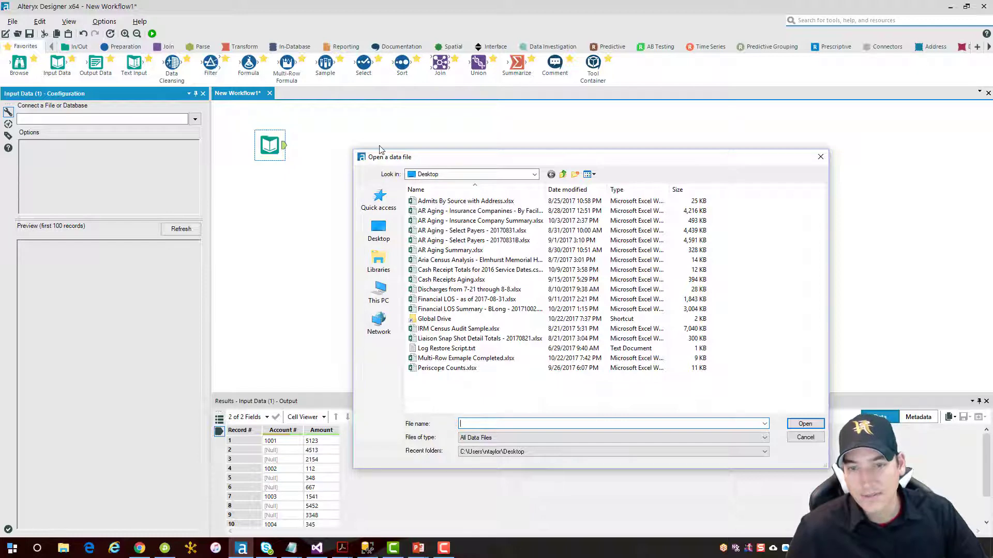
left_click(378, 199)
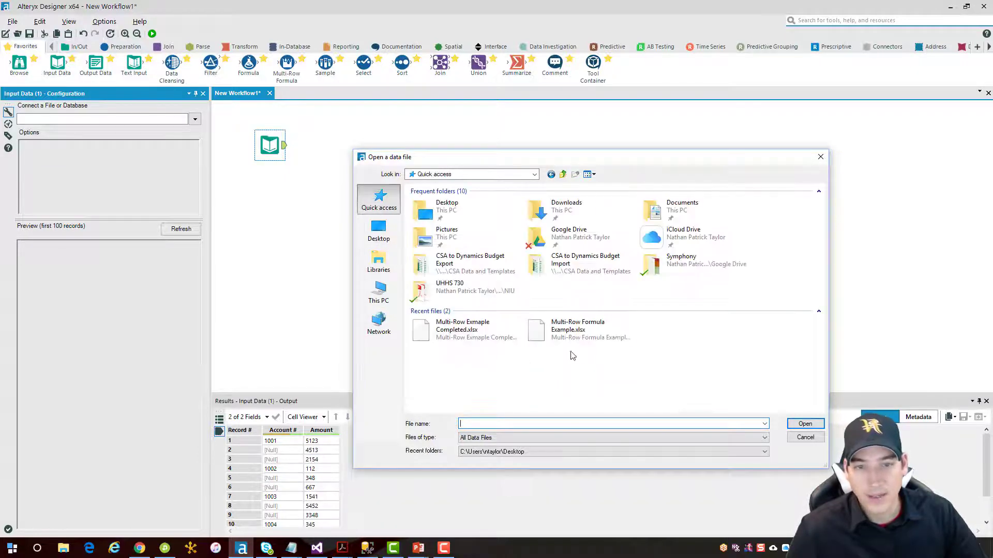
double_click(564, 235)
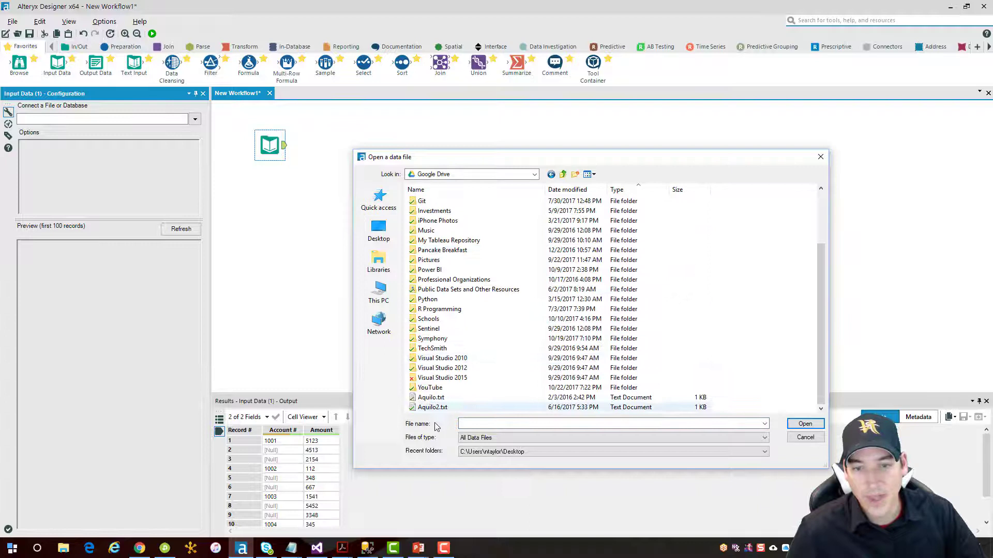
double_click(429, 388)
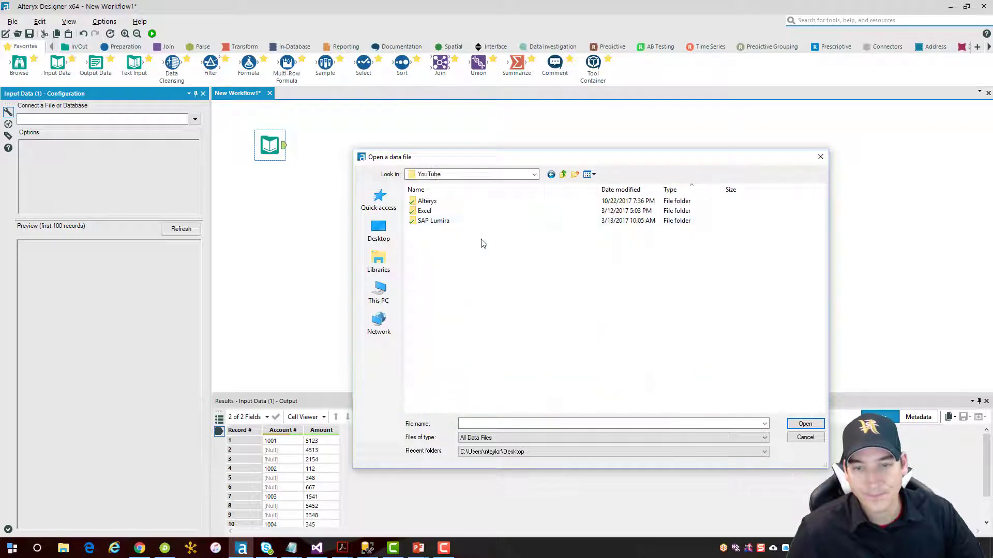
double_click(431, 202)
left_click(442, 202)
left_click(815, 426)
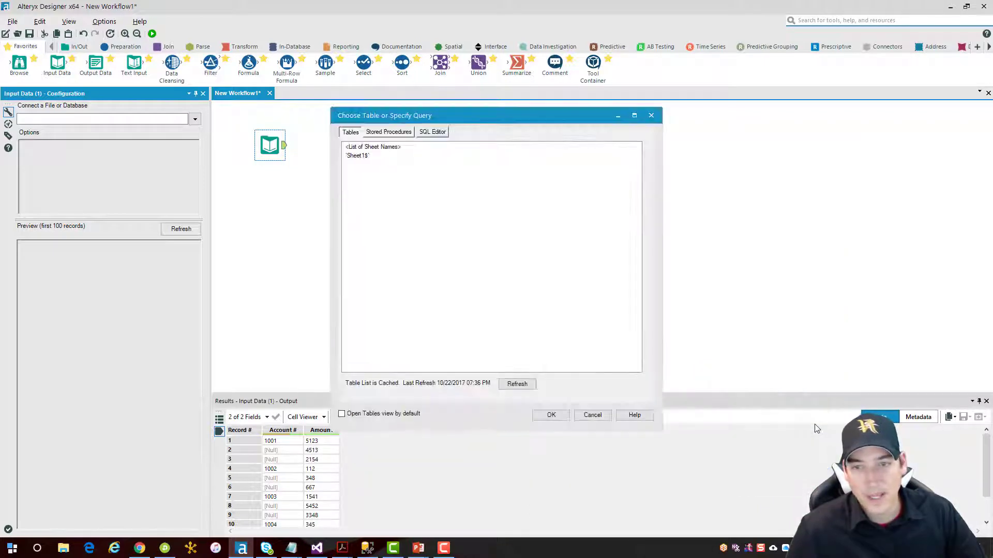
Read the Sheet1$ table, previewing 12 records of Account # and Amount.
left_click(360, 158)
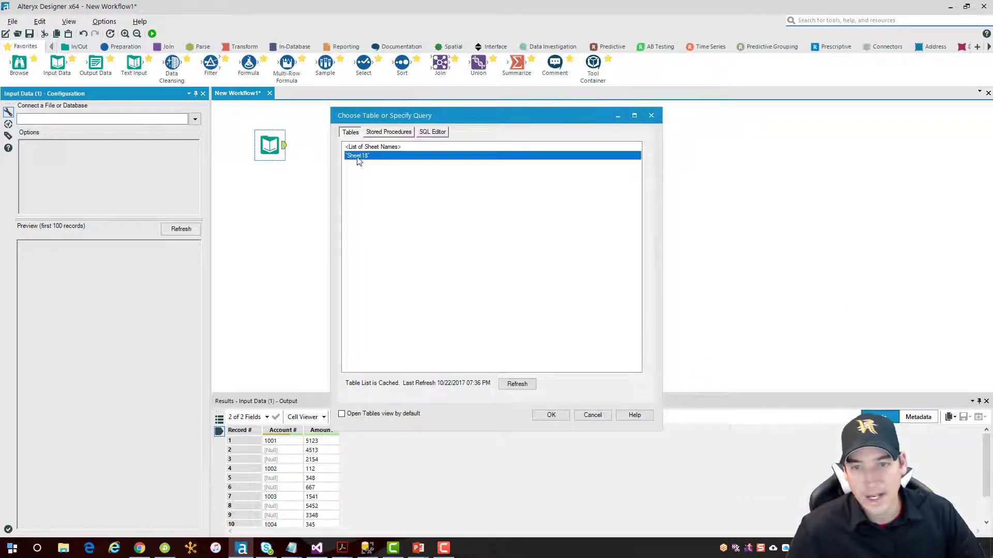
left_click(552, 415)
left_click(125, 34)
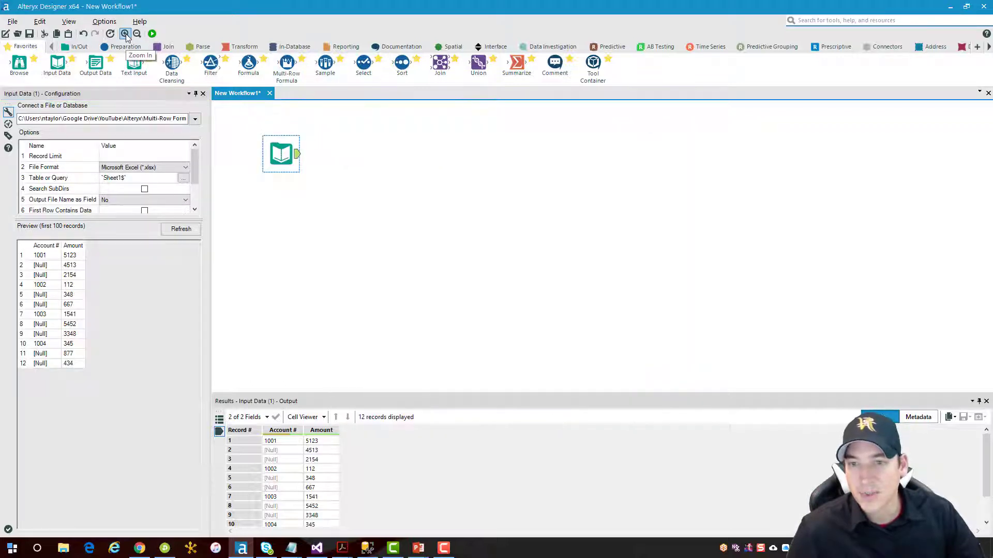
left_click(125, 35)
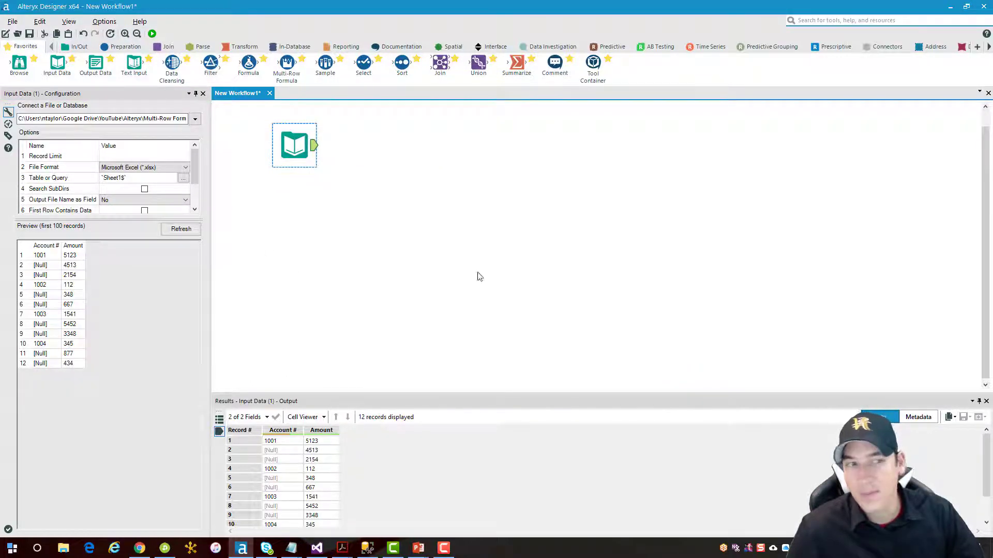
scroll(486, 236, "up", 1)
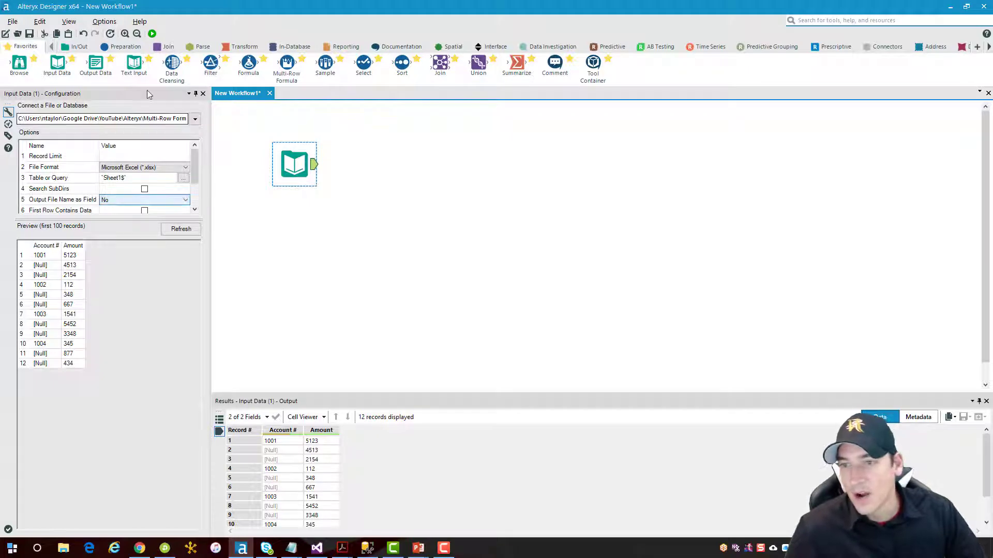
Attach a Browse tool to the input and run, showing 8 null Account # values in 12 records.
left_click_drag(19, 63, 367, 208)
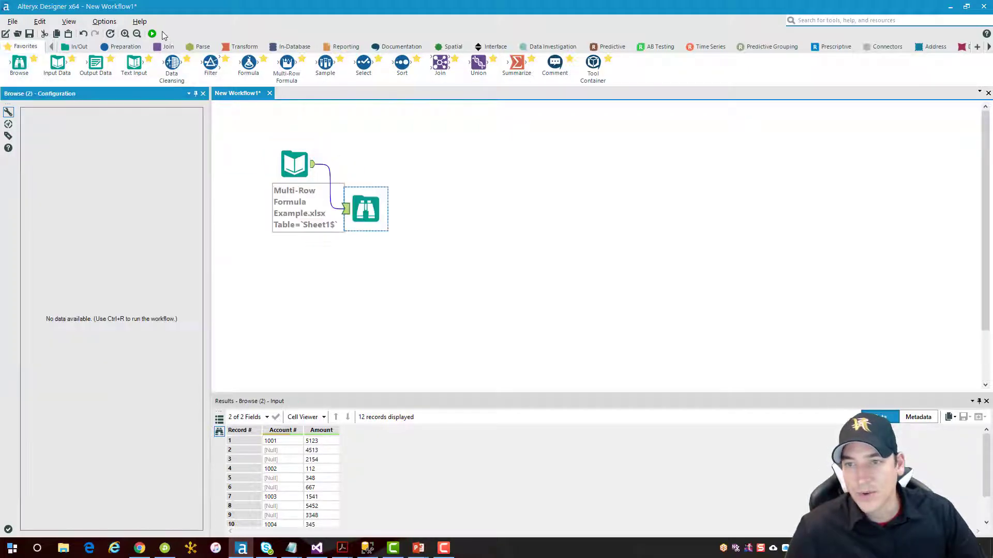
key("ctrl+r")
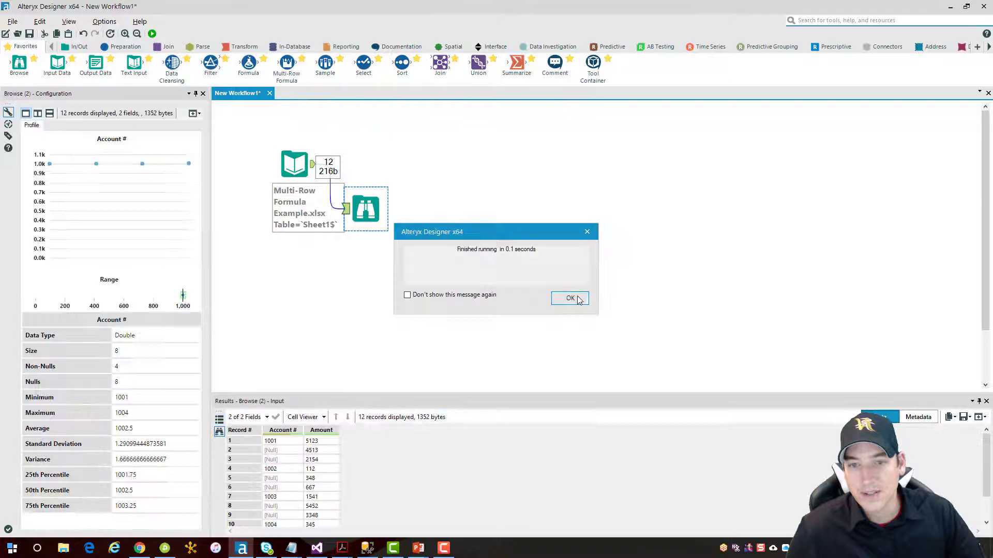
left_click(570, 299)
left_click_drag(368, 212, 377, 221)
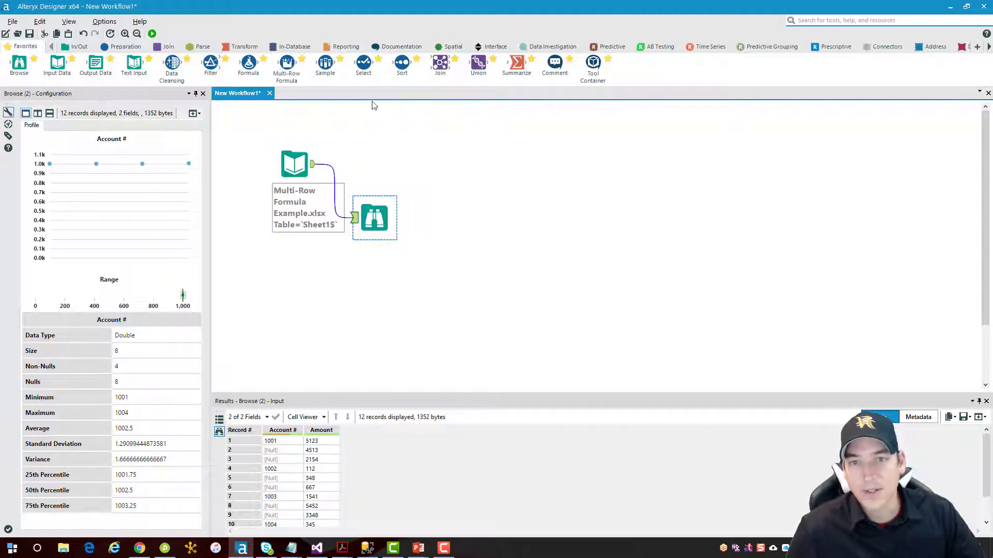
Place a Multi-Row Formula tool after Input Data, updating the existing Account # field.
left_click_drag(286, 63, 436, 169)
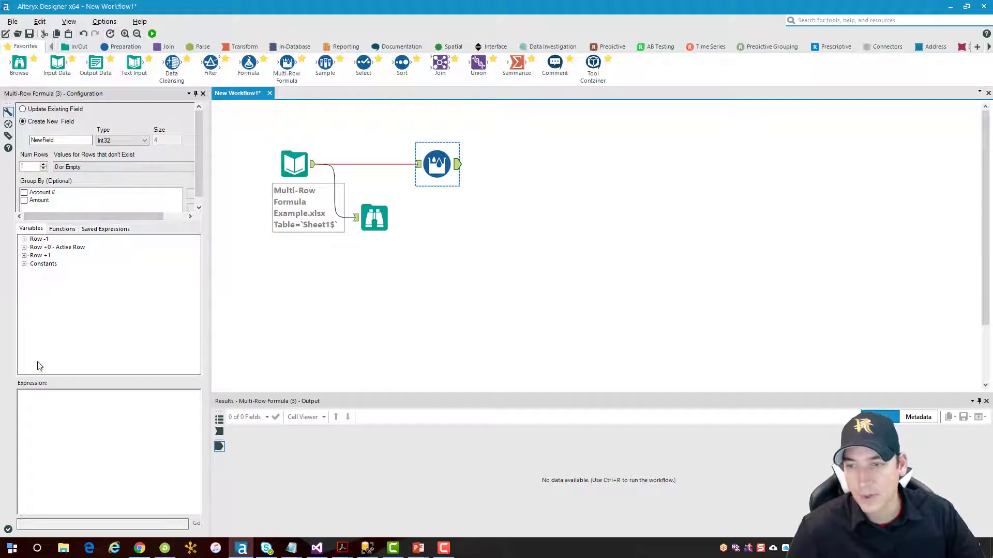
left_click(23, 109)
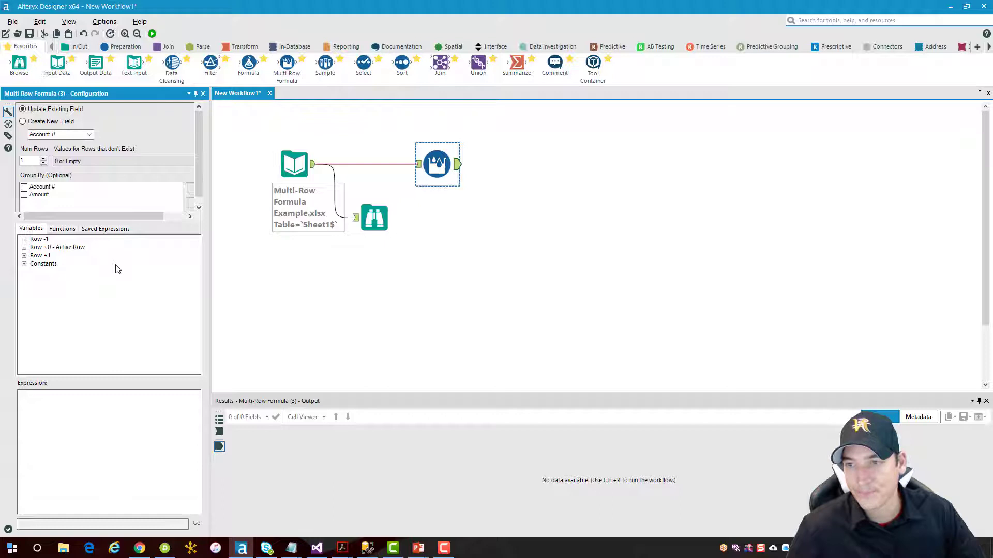
left_click(90, 134)
left_click(74, 145)
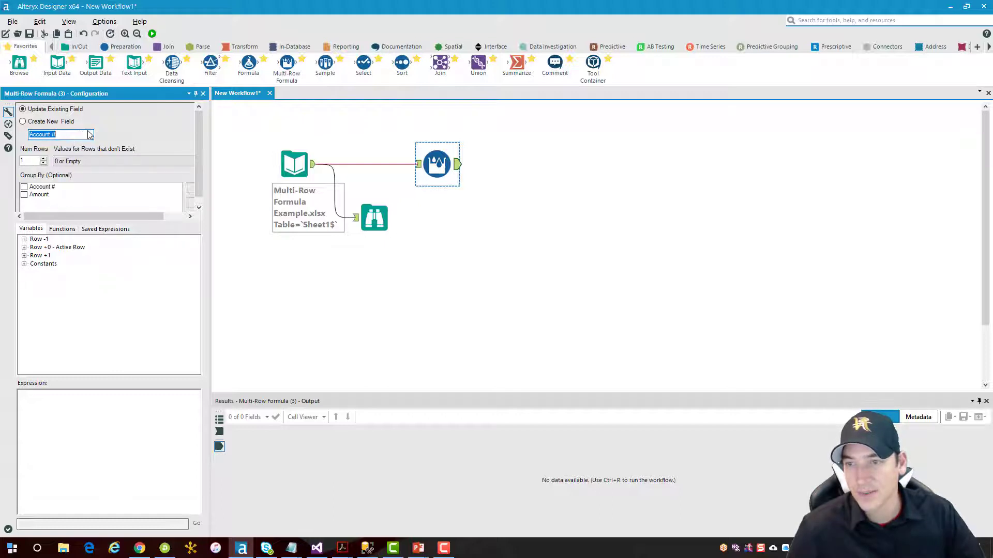
left_click(73, 462)
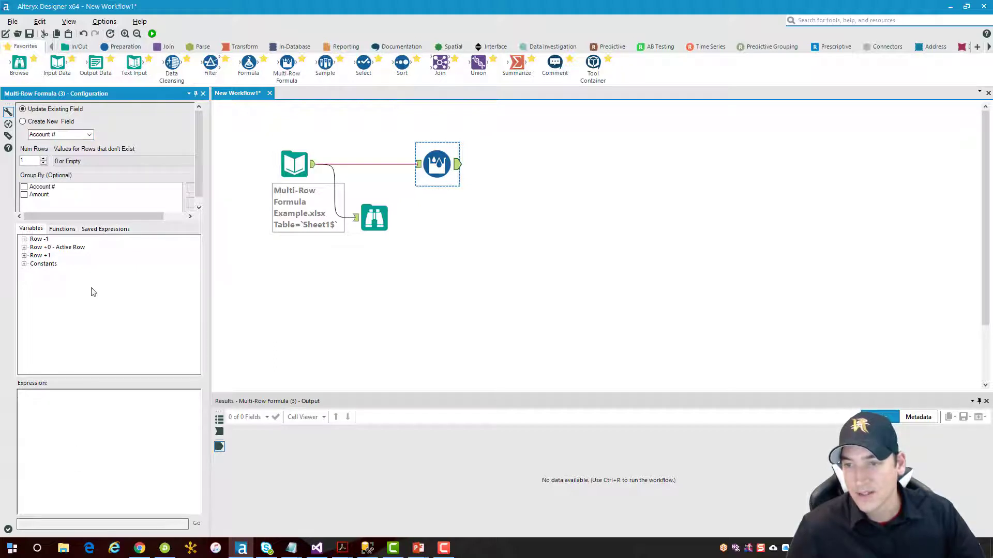
Insert an IF THEN ELSE template and put [Account #] in its condition.
left_click(63, 229)
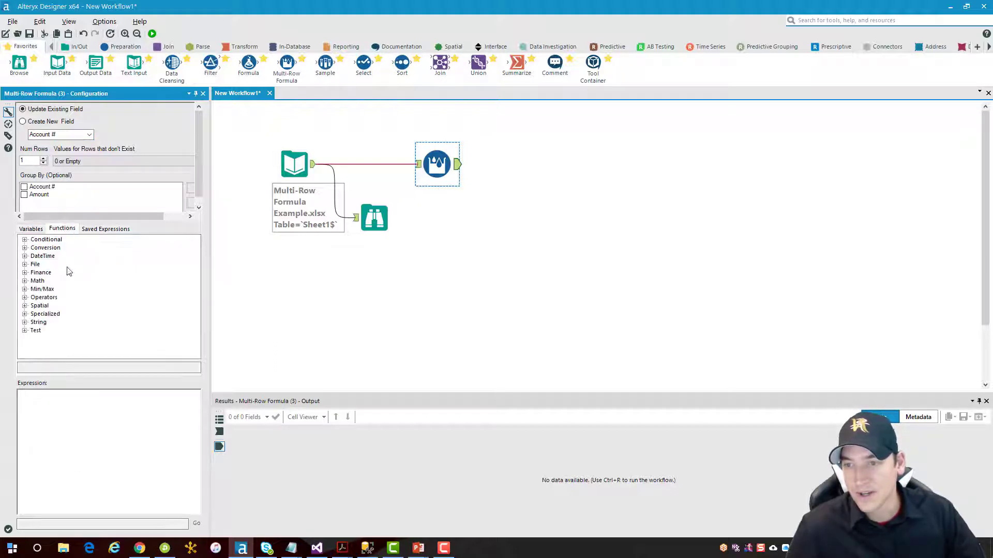
left_click(24, 239)
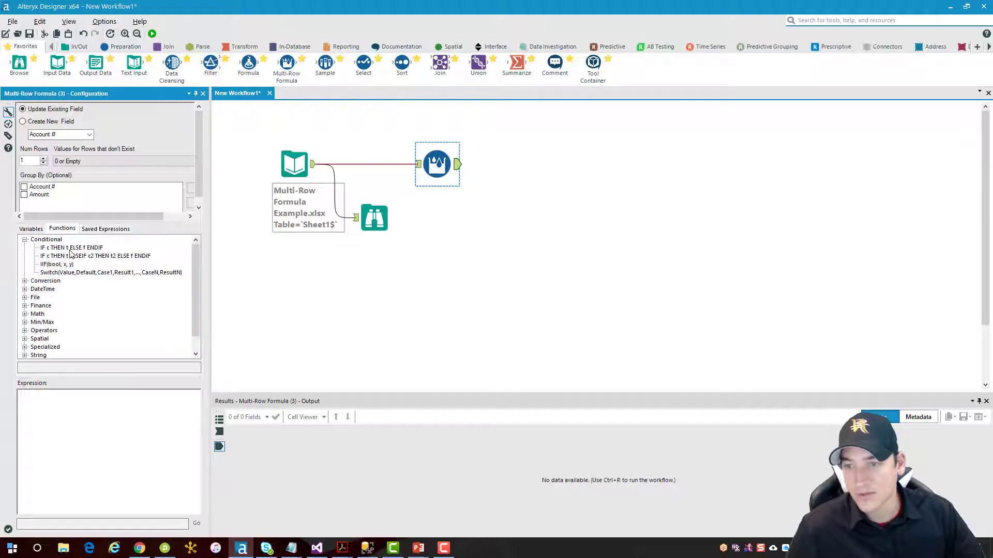
double_click(72, 248)
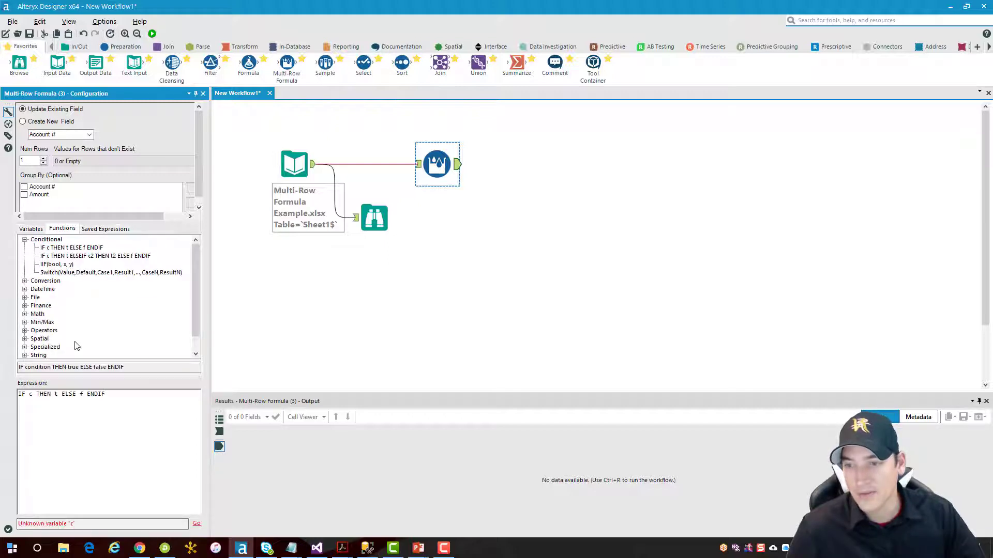
left_click(32, 229)
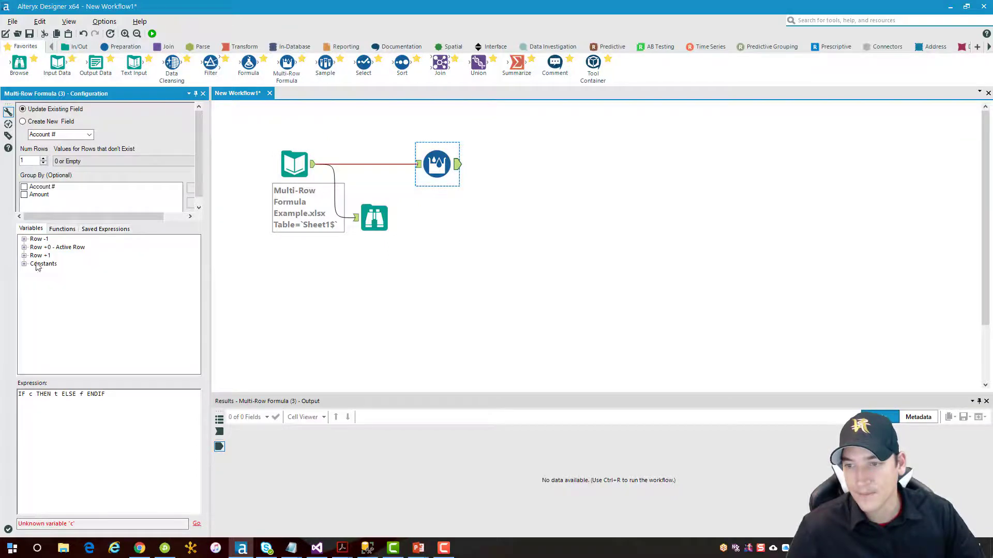
double_click(32, 395)
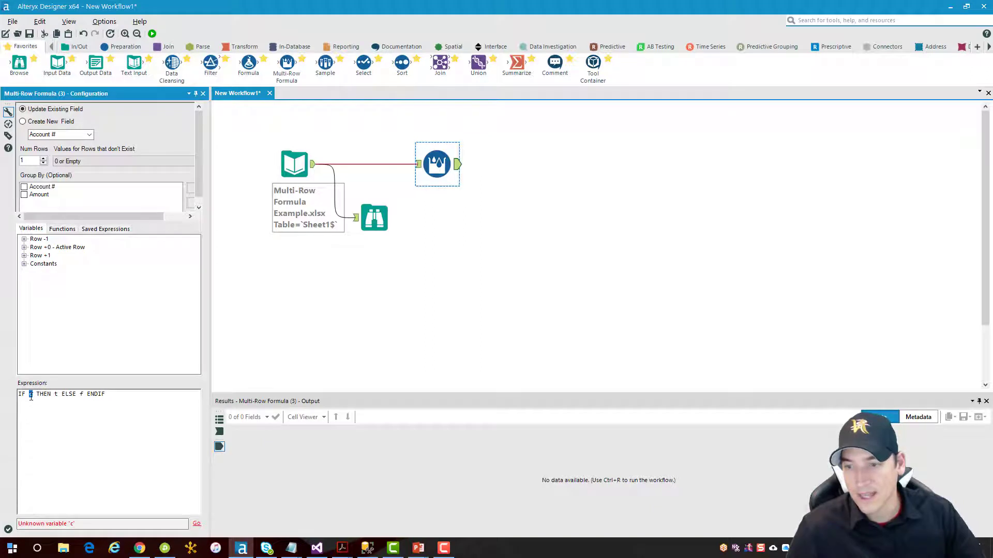
type("[Accoun")
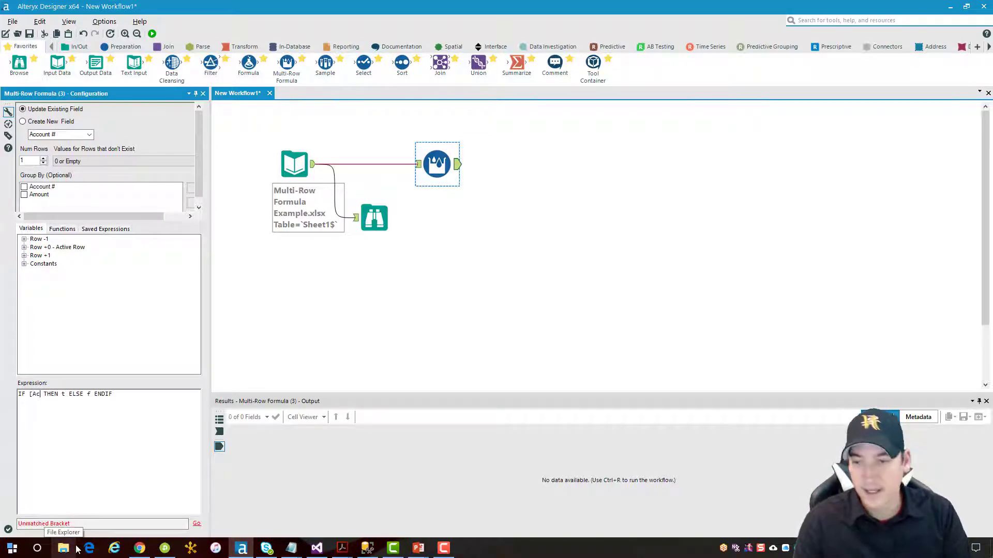
type("t ")
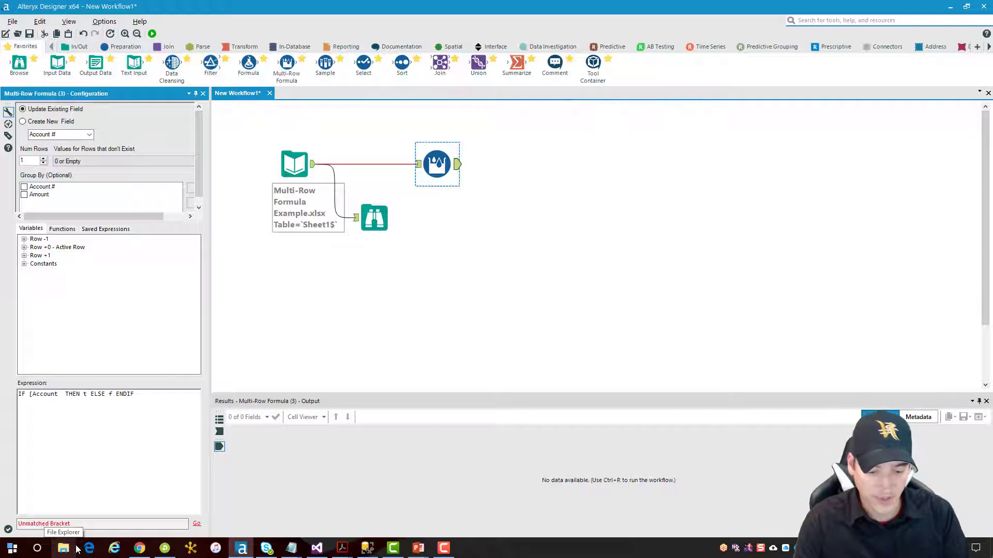
type("#]")
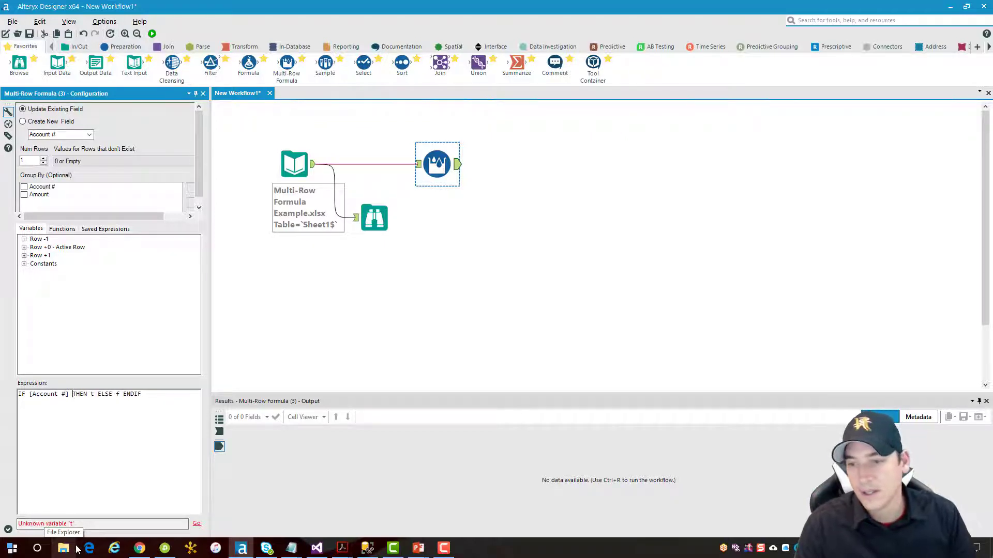
key("Left")
key("Left")
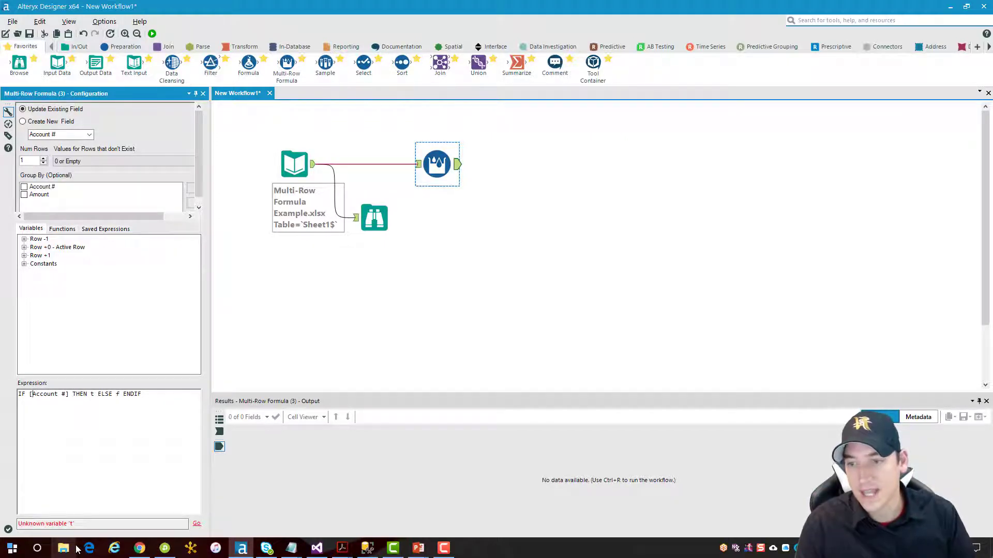
Wrap the condition as IsEmpty([Account #]) and clear the THEN placeholder.
left_click(62, 229)
left_click(25, 240)
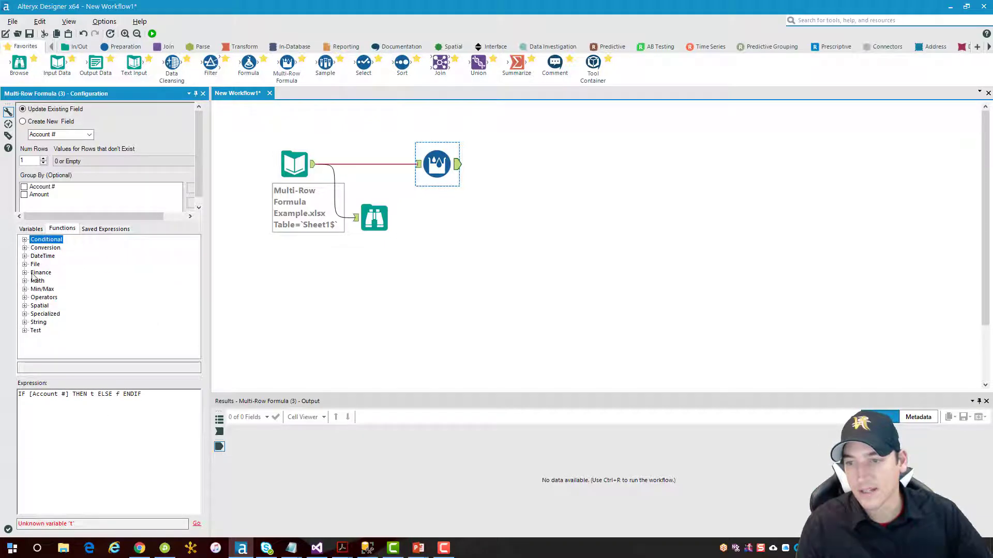
left_click(24, 331)
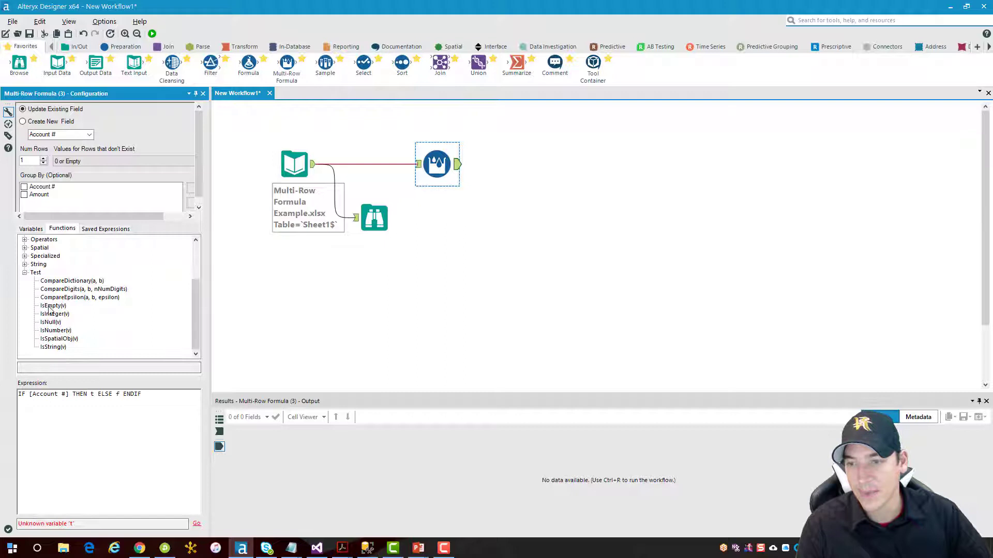
double_click(50, 307)
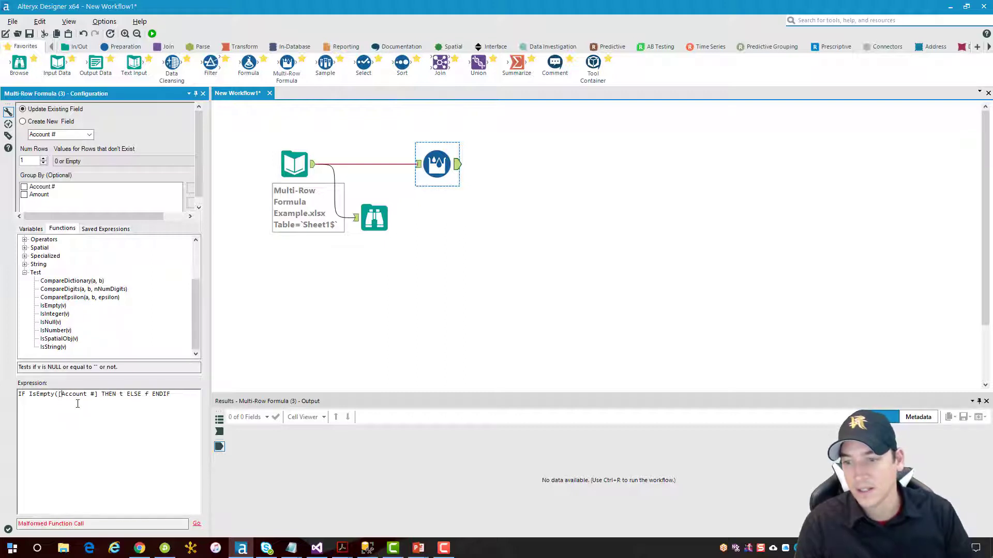
key("Right")
key("Right")
key("Right")
key("Right")
key("Right")
key("Right")
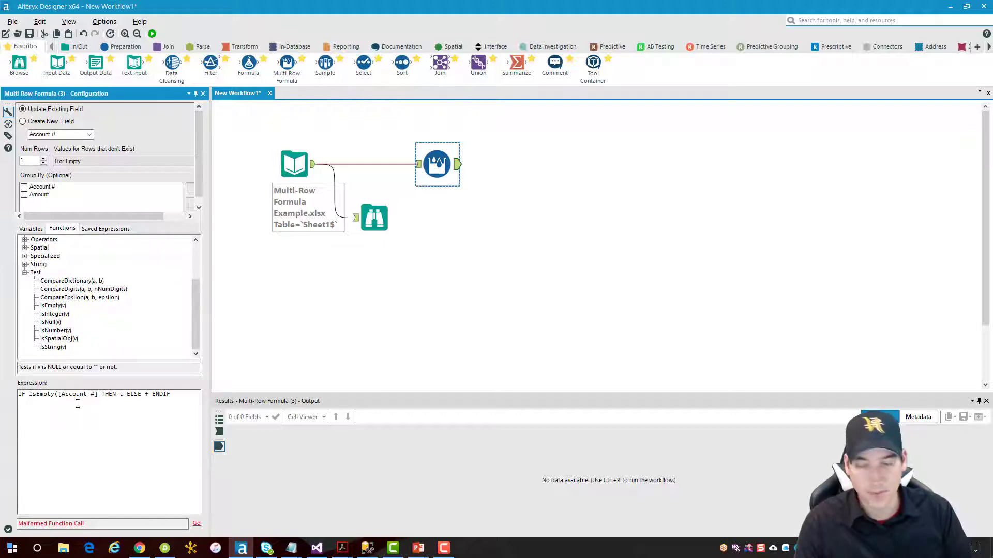
type(")")
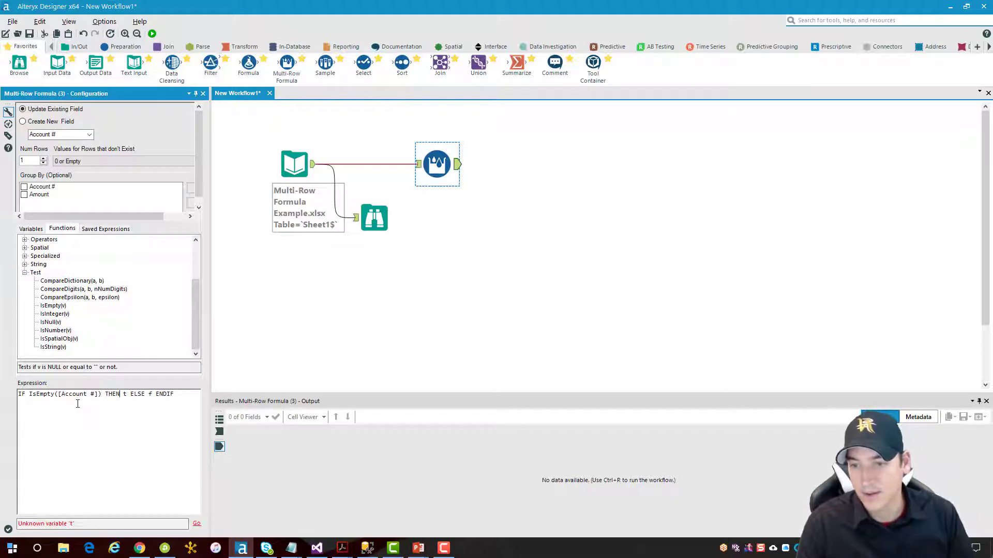
key("Delete")
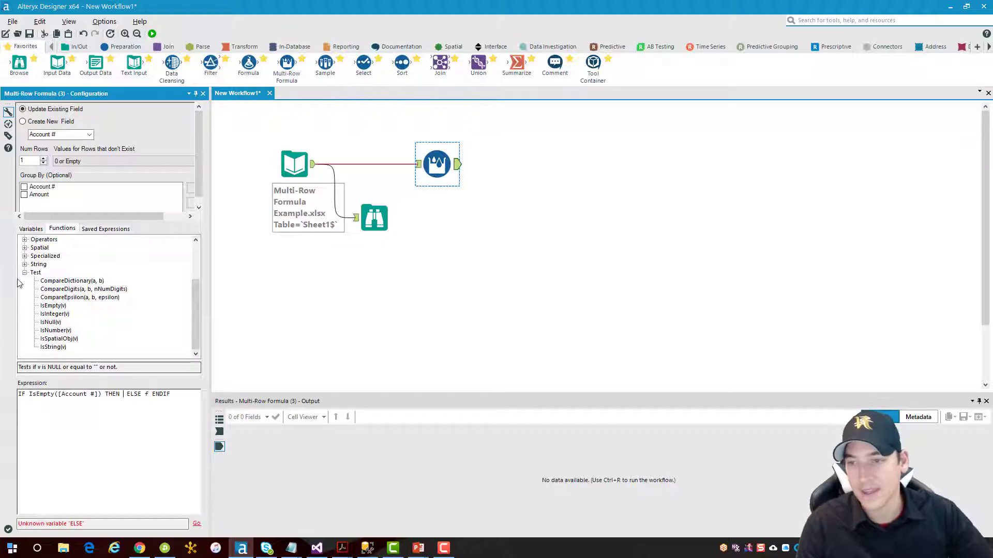
Set the THEN value to [Row-1:Account #] and start entering [Account #] after ELSE.
left_click(25, 273)
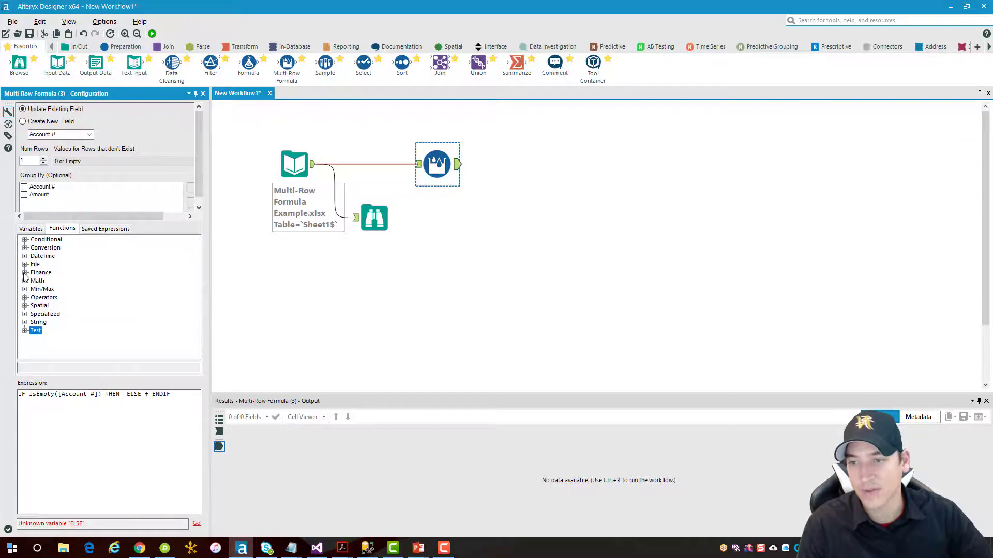
left_click(32, 229)
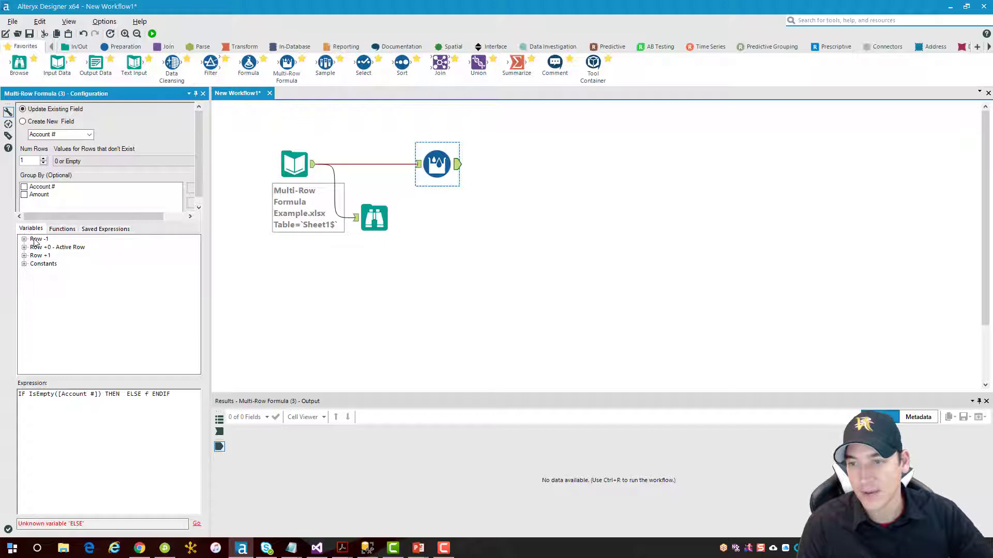
left_click(24, 240)
left_click(70, 249)
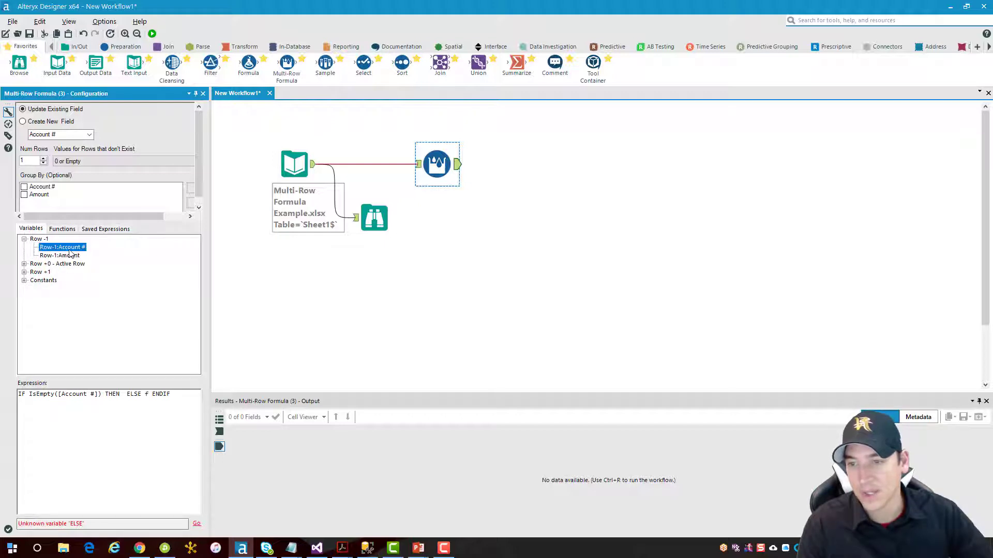
double_click(70, 249)
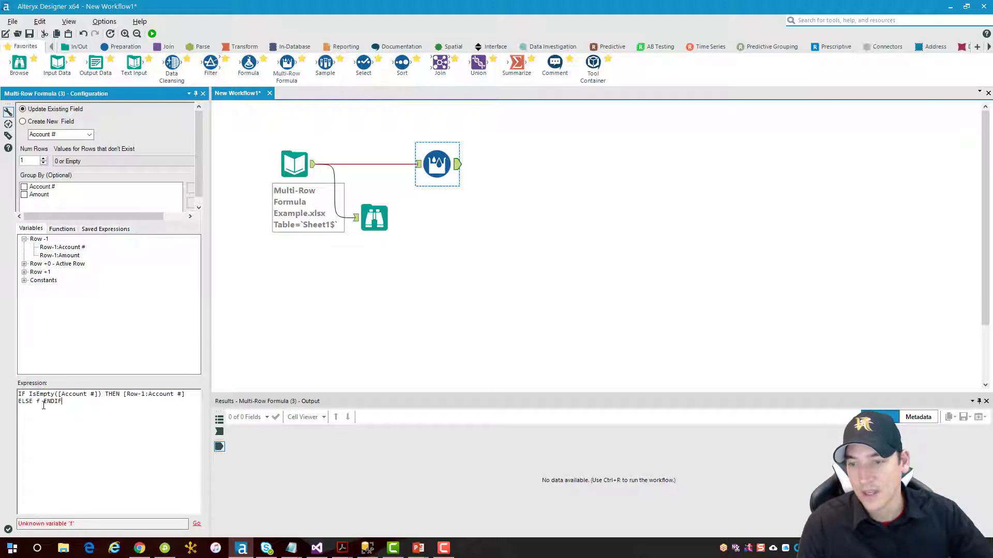
key("BackSpace")
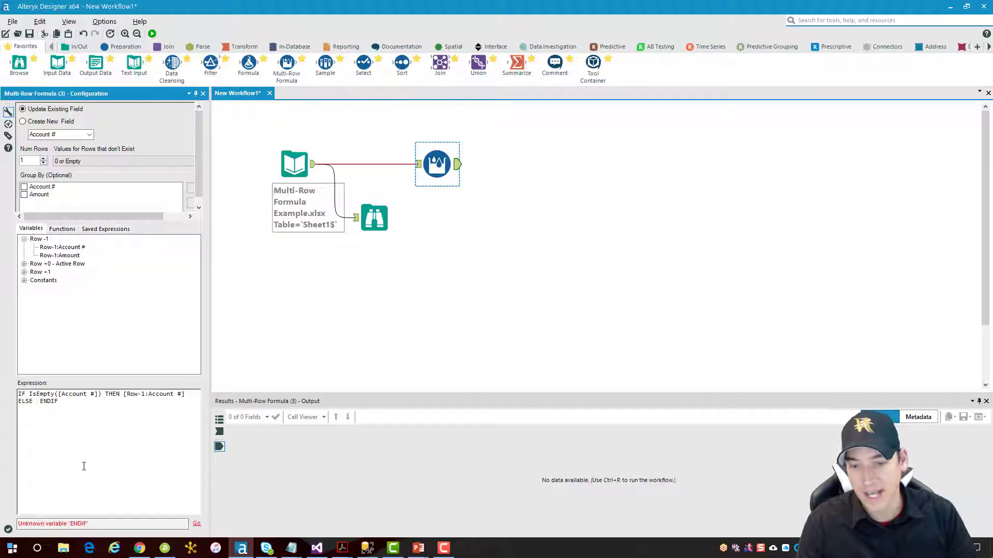
type("[A")
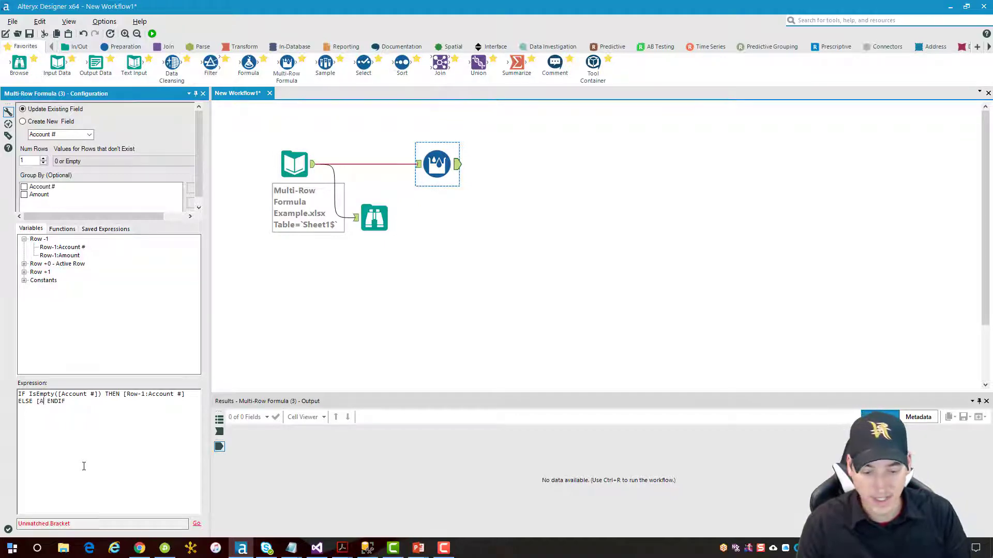
type("ccount #]")
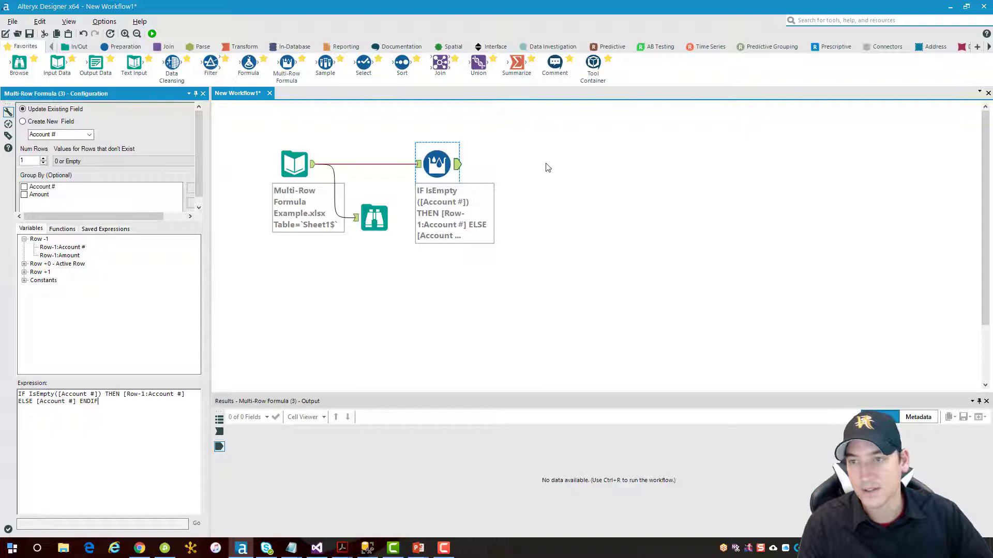
Add a Browse tool after the Multi-Row Formula and run, confirming Account # values 1001–1004 on all rows.
left_click_drag(19, 66, 538, 224)
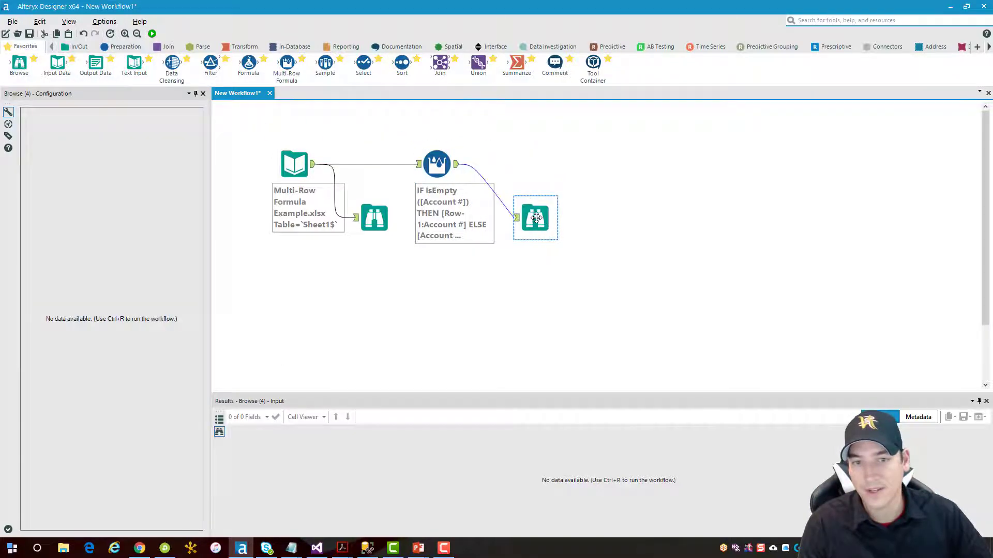
left_click(152, 34)
left_click(568, 297)
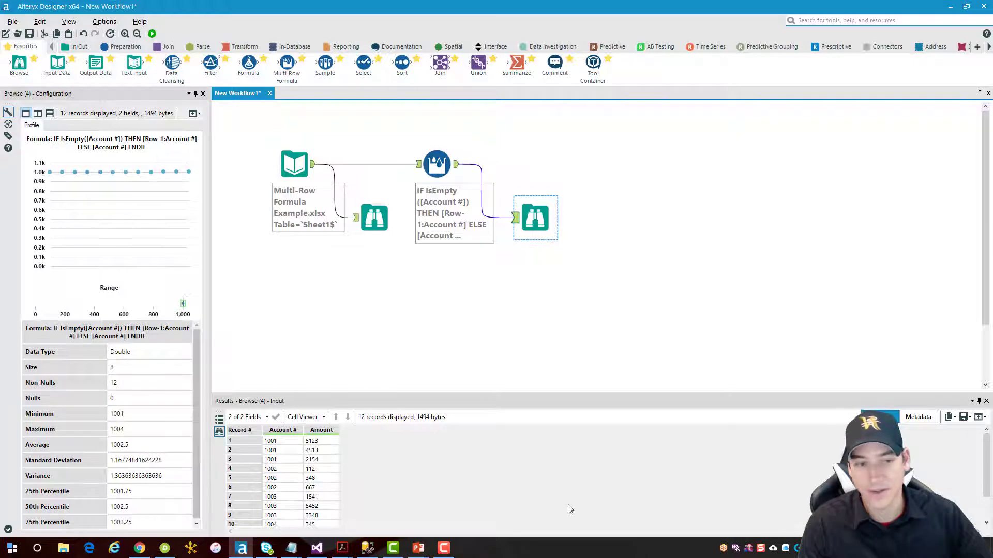
scroll(333, 513, "down", 1)
scroll(295, 498, "up", 1)
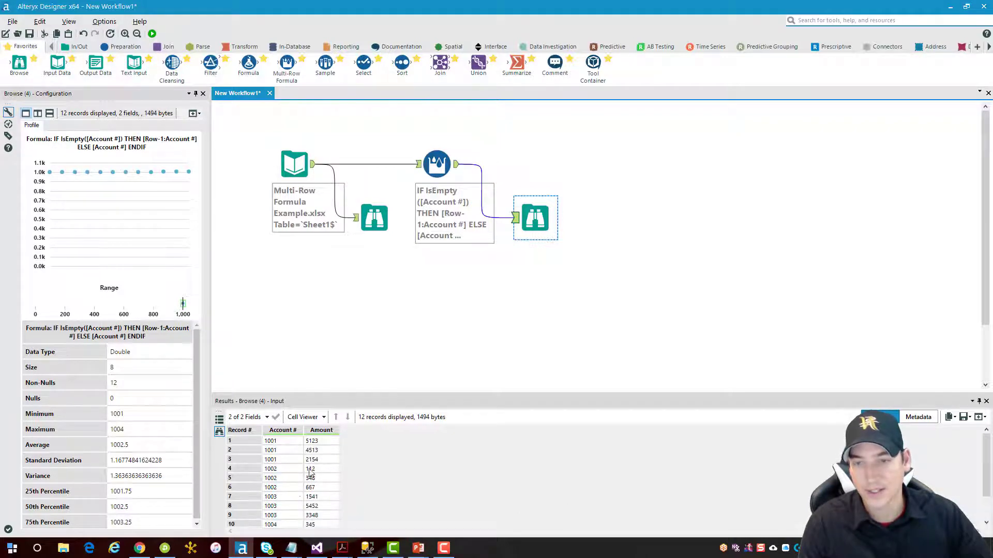
left_click_drag(95, 63, 588, 164)
Set the Output Data file to Multi-Row Examaple Completed.xlsx on the Desktop.
left_click(195, 121)
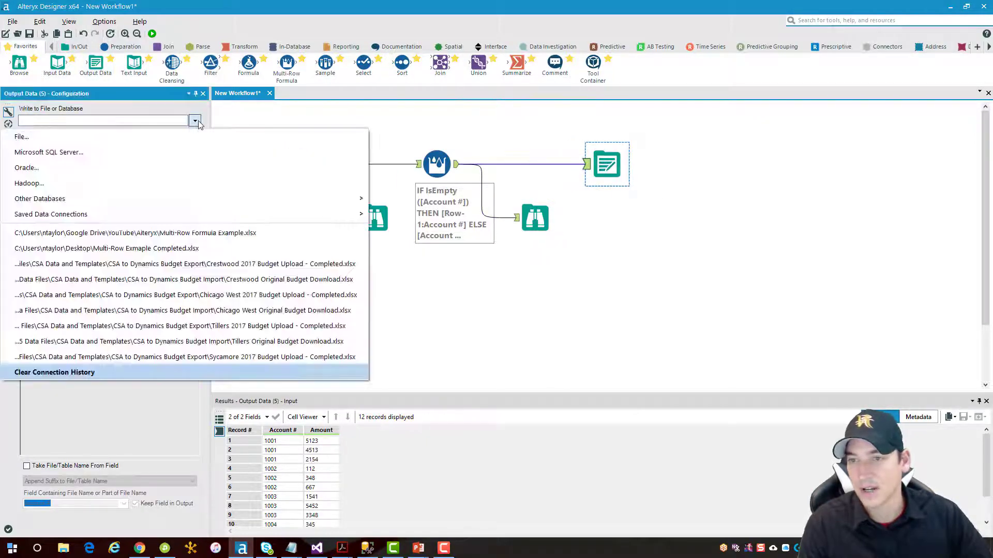
left_click(155, 137)
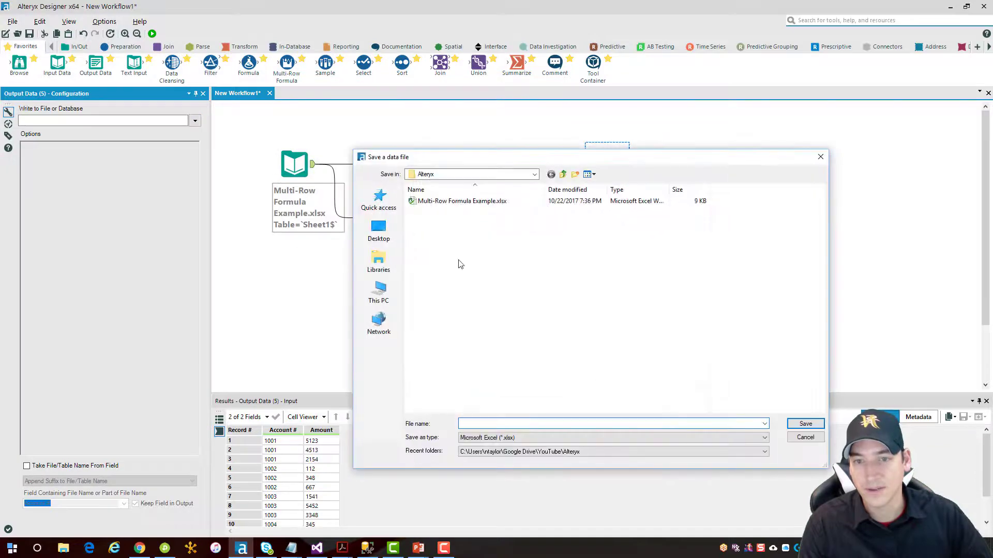
left_click(378, 231)
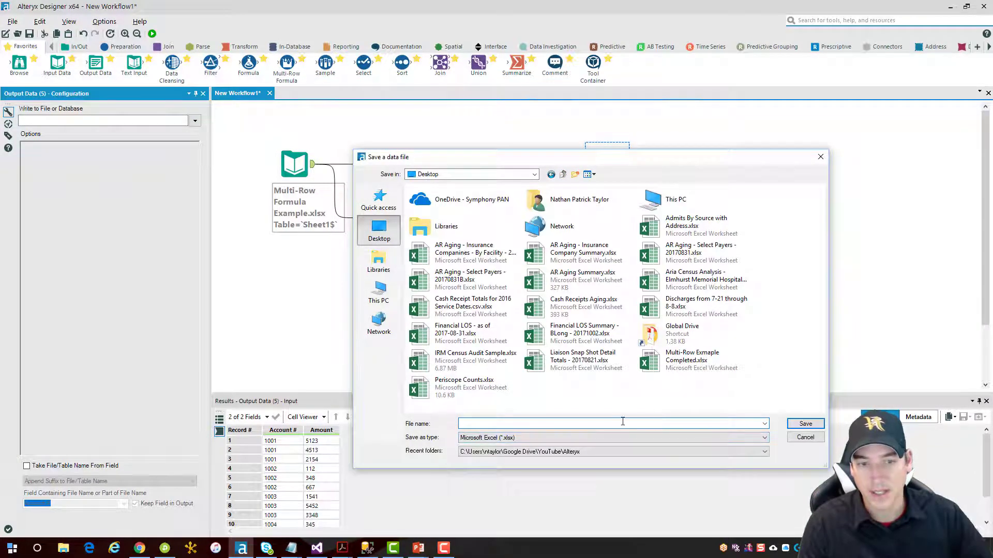
left_click(721, 365)
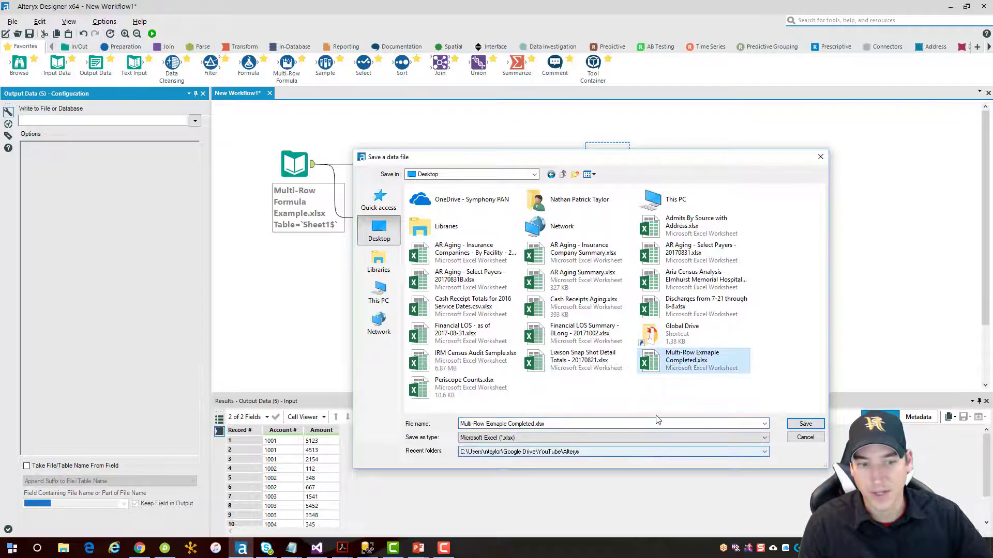
left_click(497, 424)
left_click(540, 424)
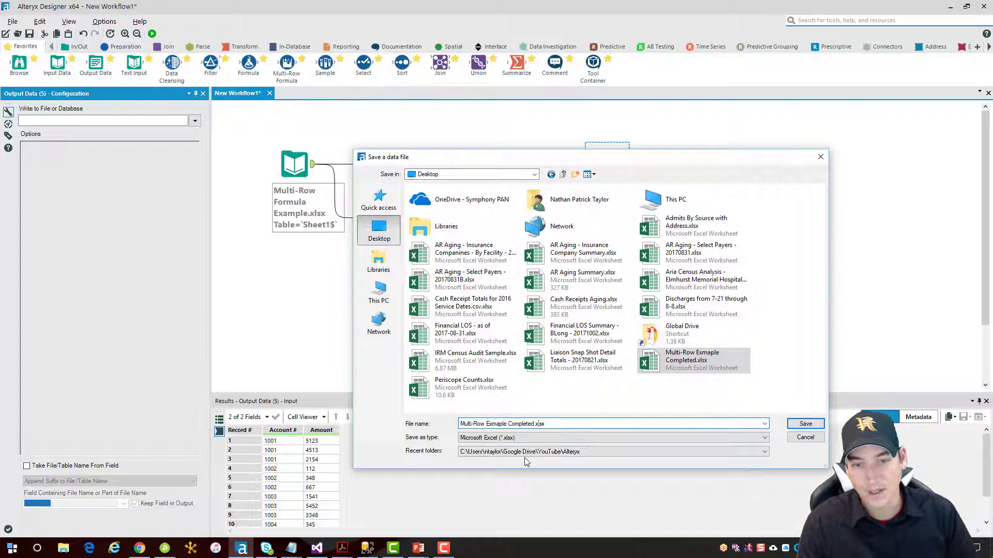
key("BackSpace")
key("BackSpace")
type("amp")
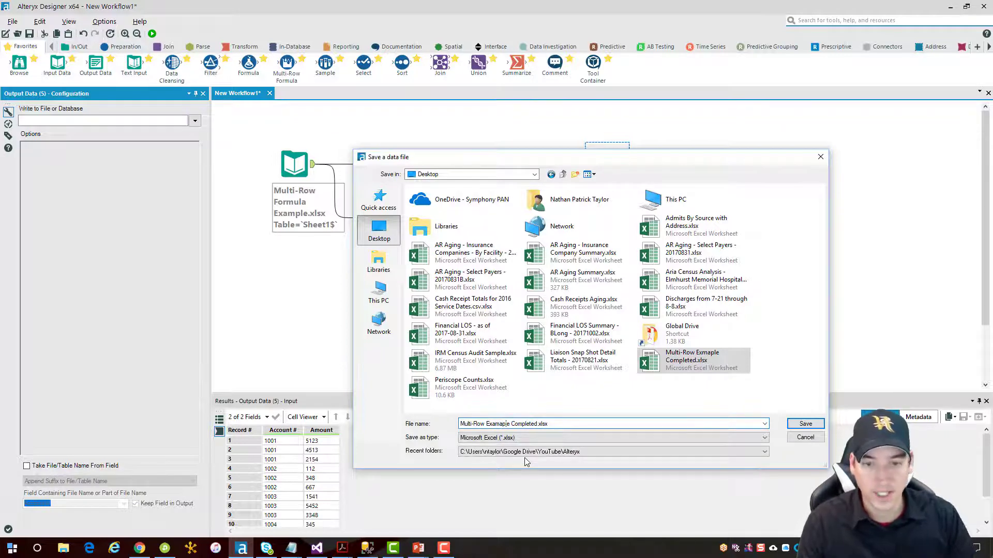
left_click(805, 424)
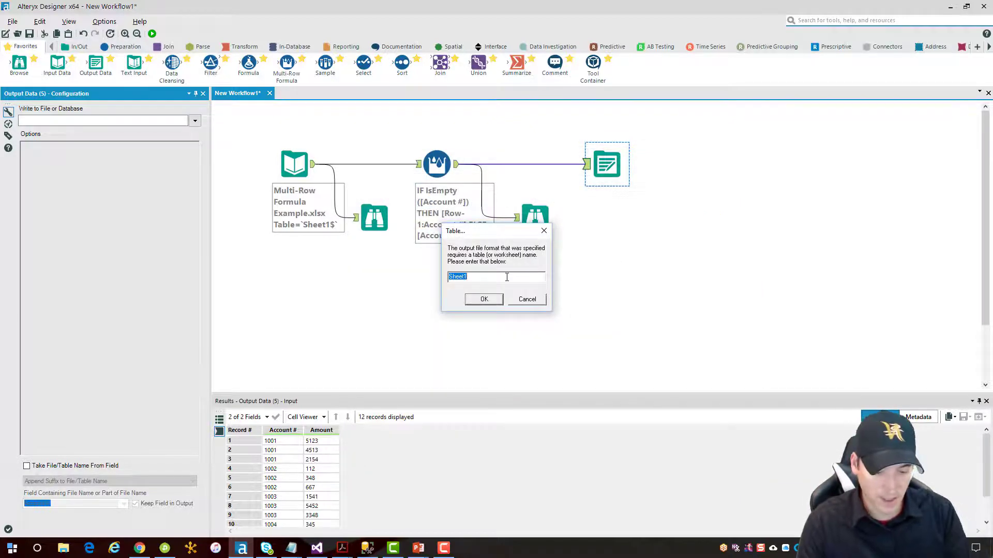
Name the output sheet 'Copy Down Account' and run the workflow to write the Excel file.
type("Copy Down Account")
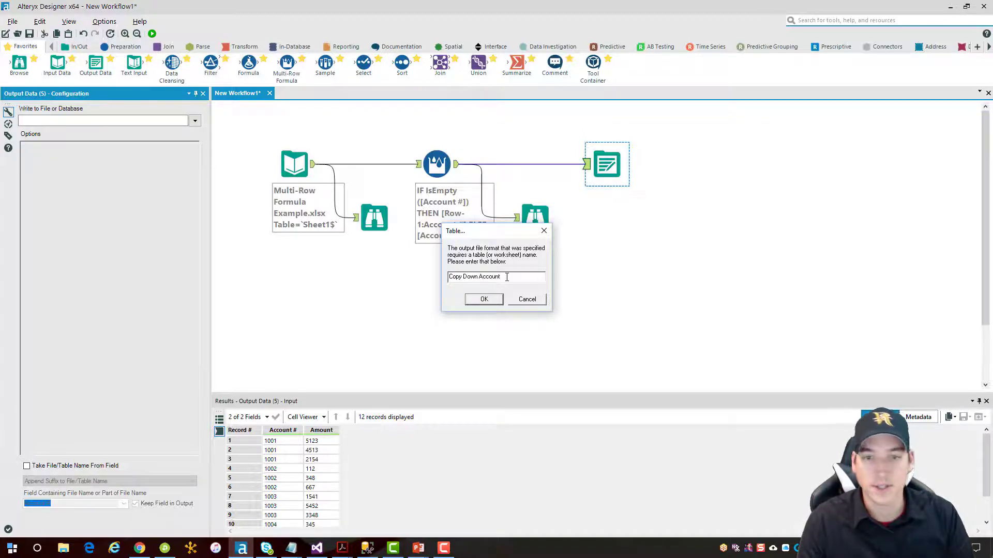
key("Return")
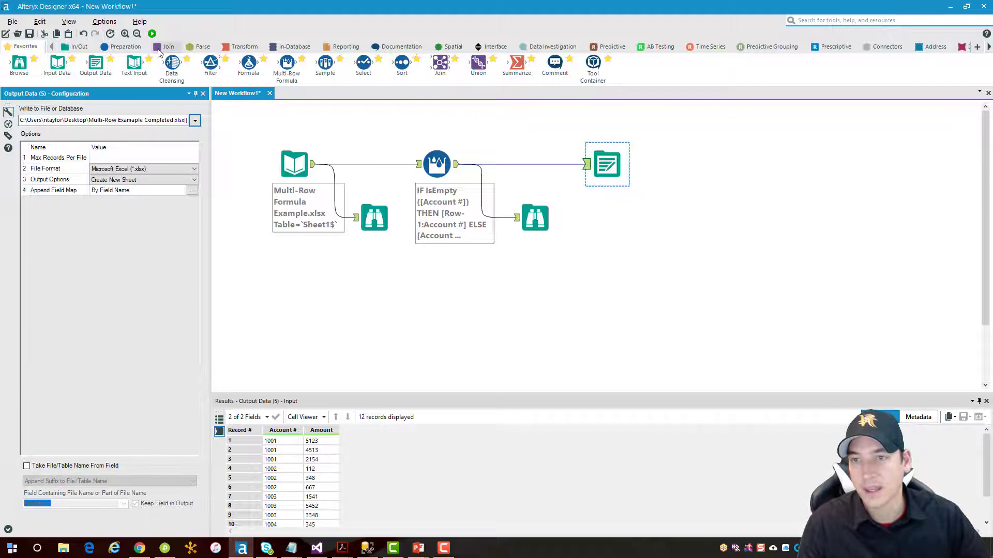
left_click(152, 33)
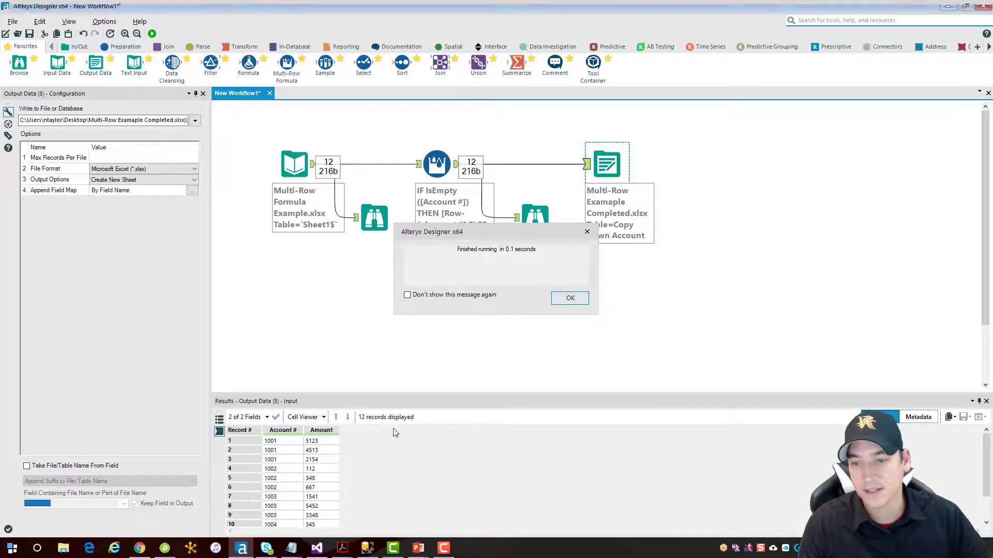
left_click(570, 299)
left_click(64, 548)
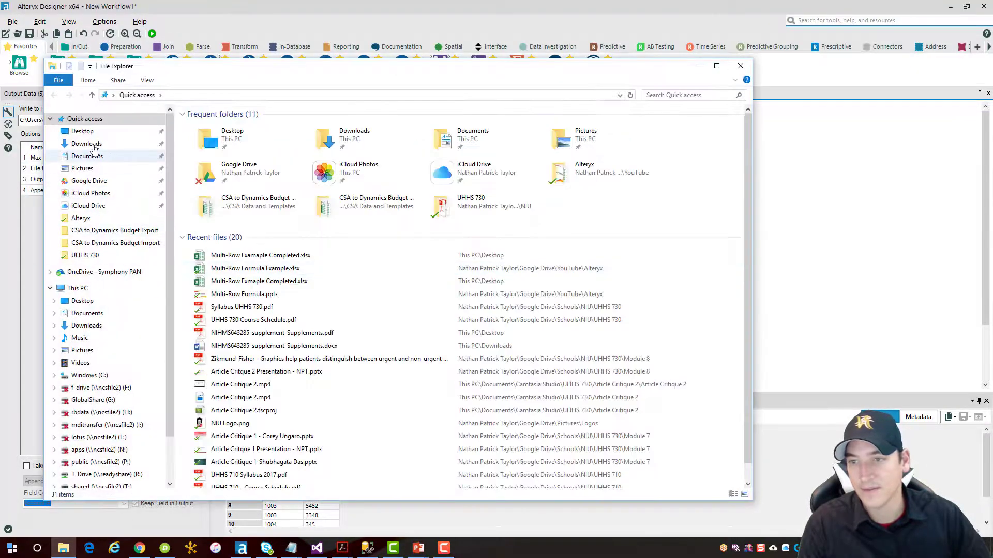
Open Multi-Row Examaple Completed.xlsx from the Desktop in Excel.
left_click(153, 131)
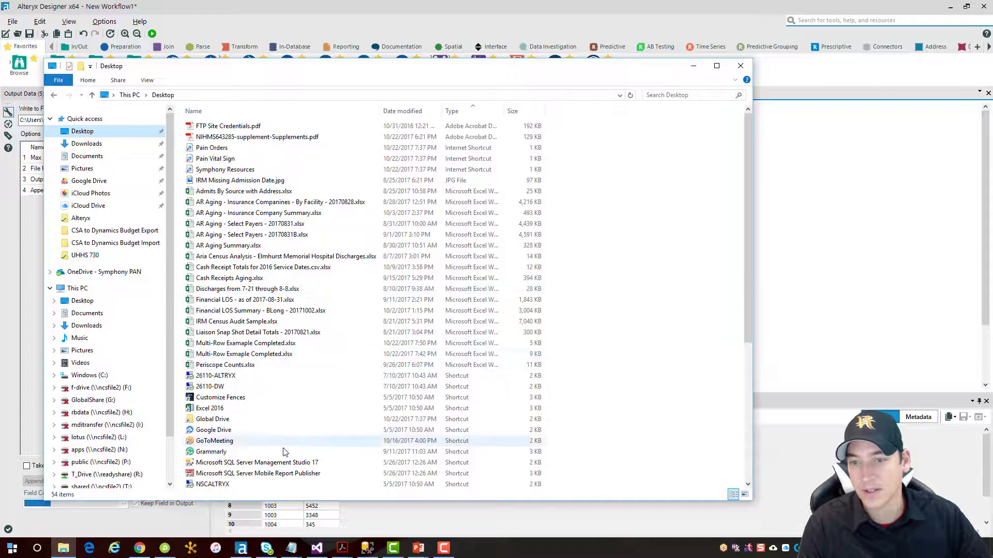
left_click(255, 343)
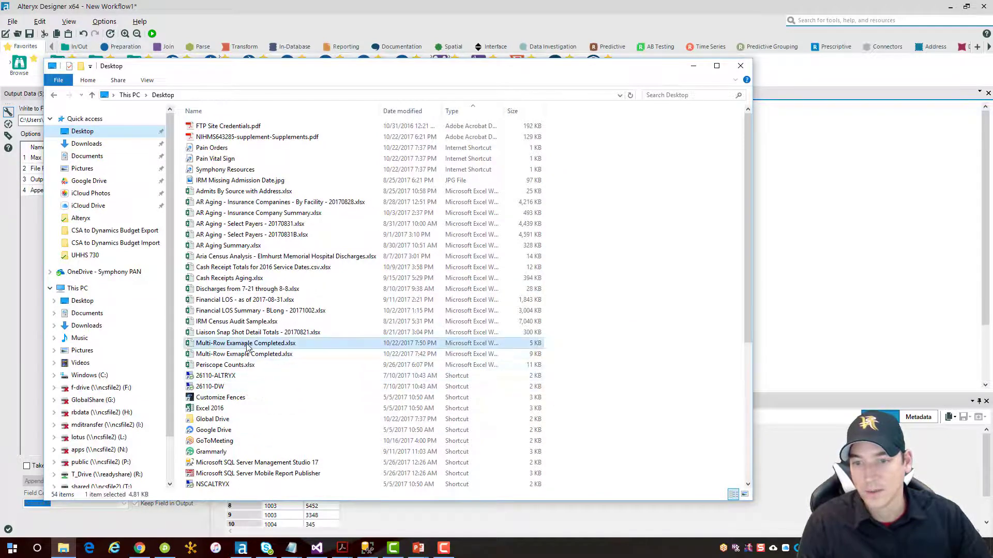
double_click(268, 347)
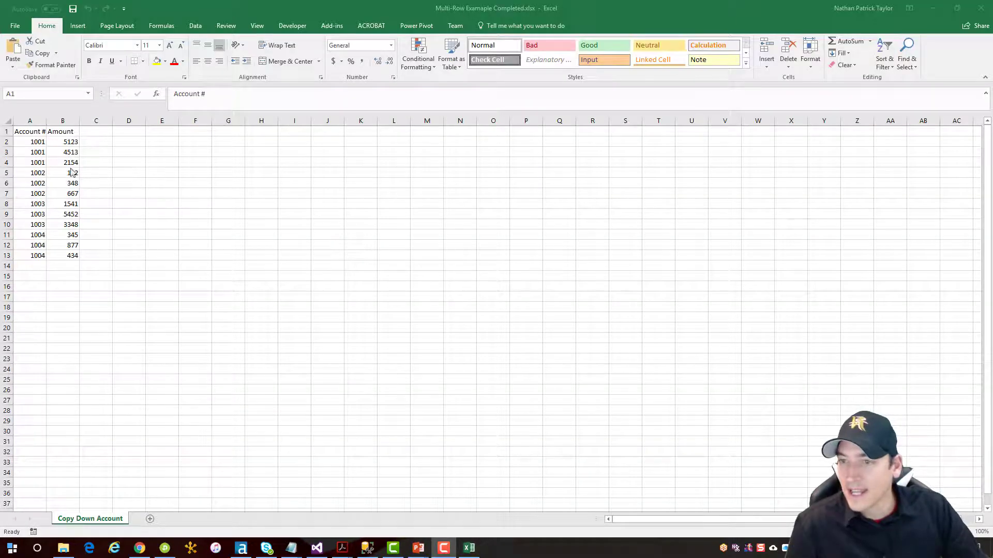
Auto-fit column A so the full Account # header shows.
double_click(46, 120)
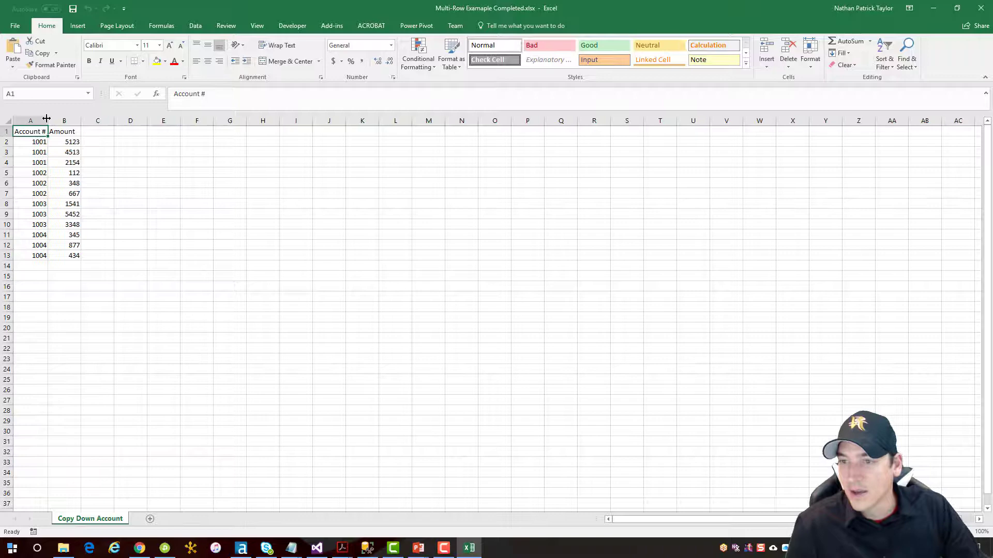